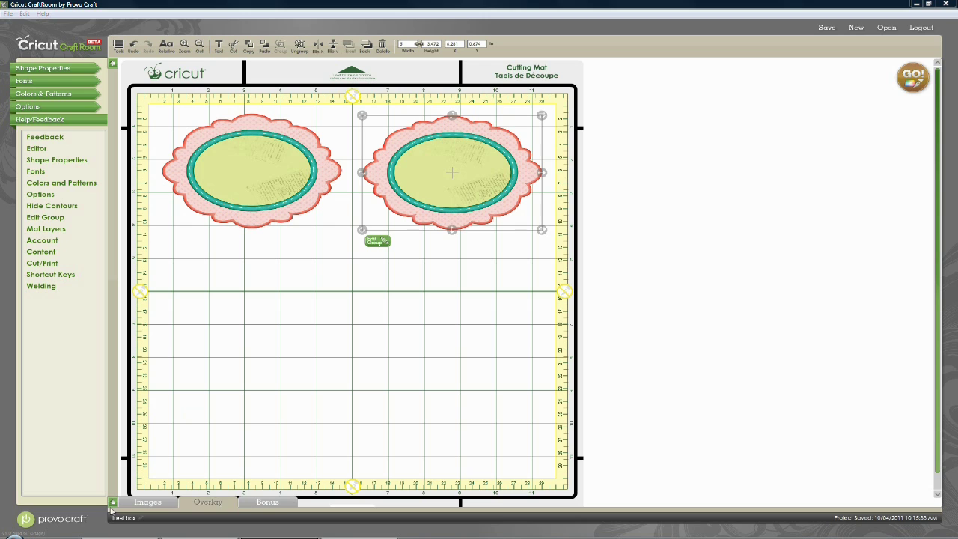
- Filter the cartridges to Cake Cartridges and load the Font3 characters of Martha Stewart Seasonal Cake Art
left_click(227, 338)
left_click(112, 501)
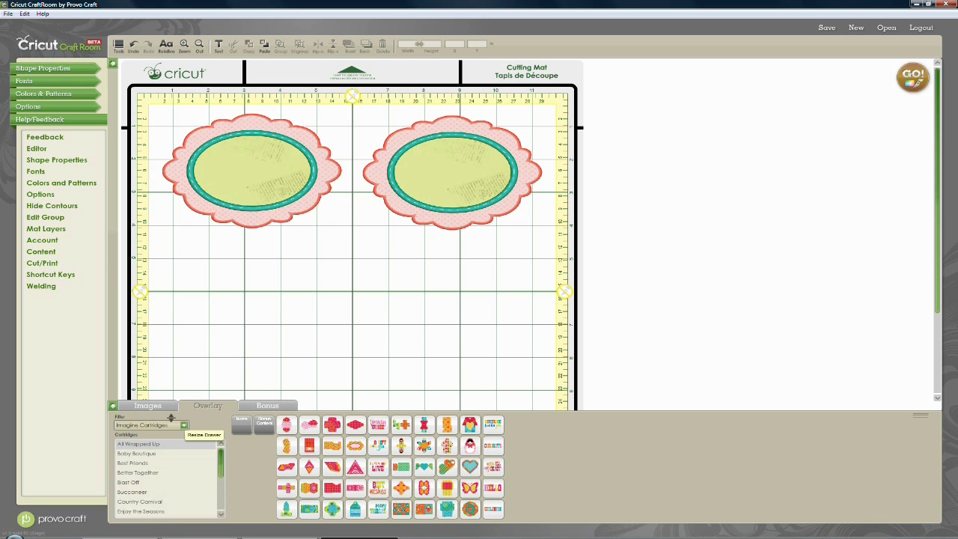
left_click(184, 426)
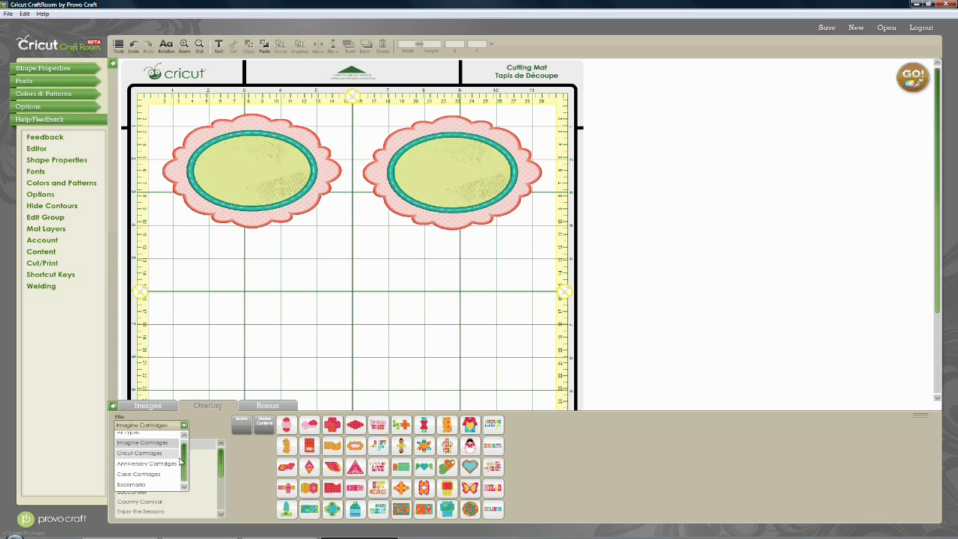
left_click(155, 476)
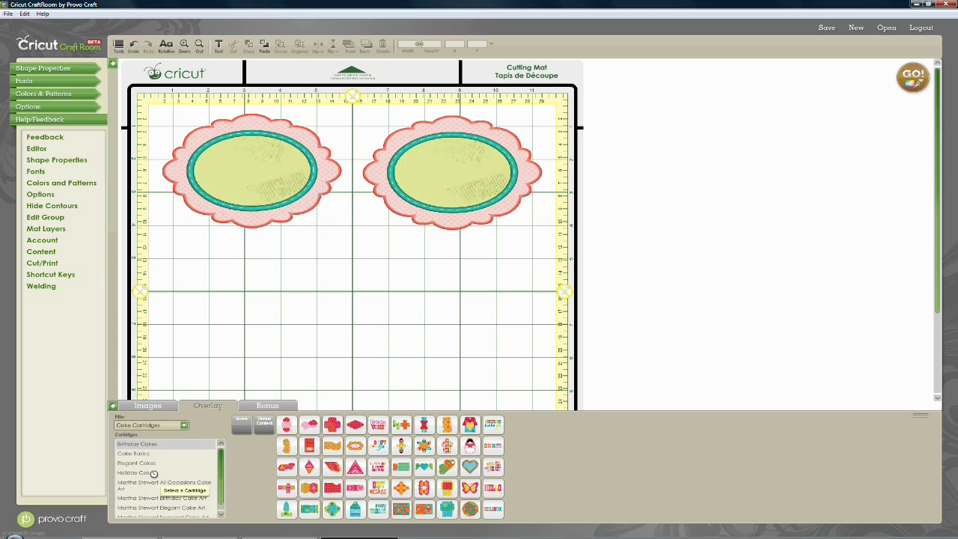
left_click_drag(221, 466, 222, 492)
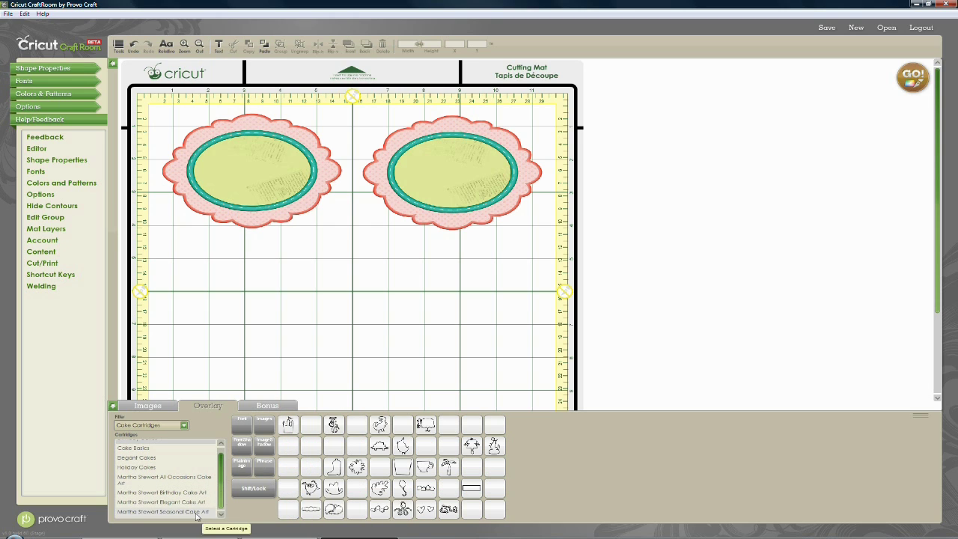
left_click(197, 512)
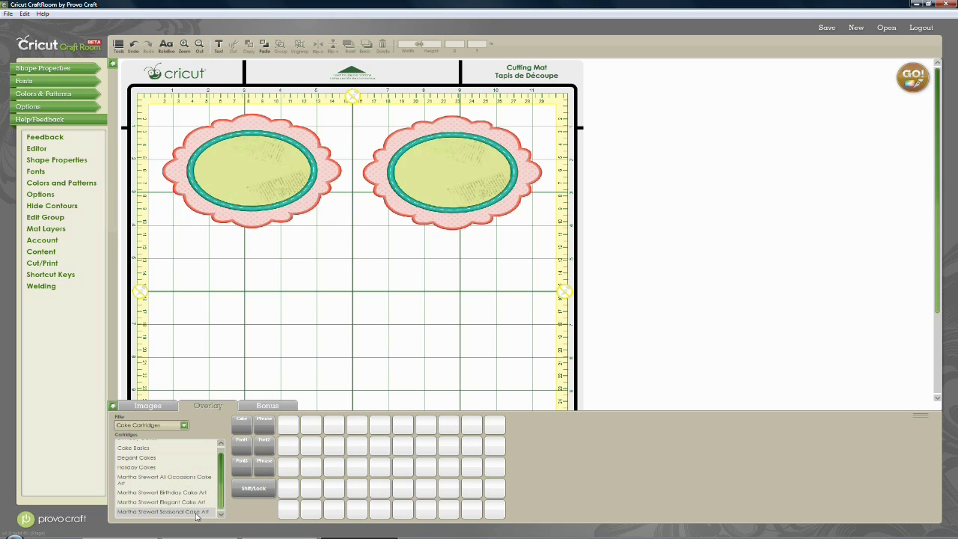
left_click(238, 471)
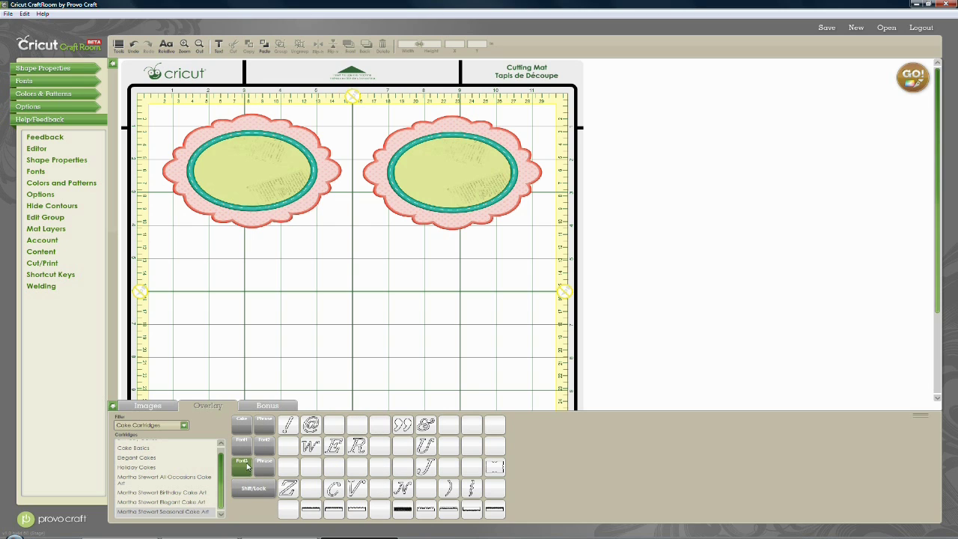
- Place the letters T, W, I and N from the Font3 set side by side on the mat below the two labels
mouse_move(380, 449)
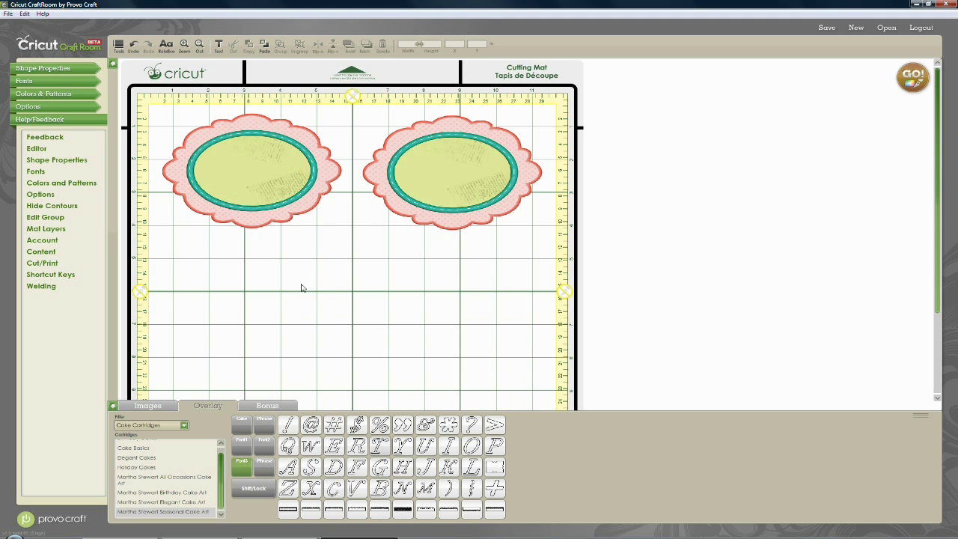
left_click_drag(380, 450, 302, 284)
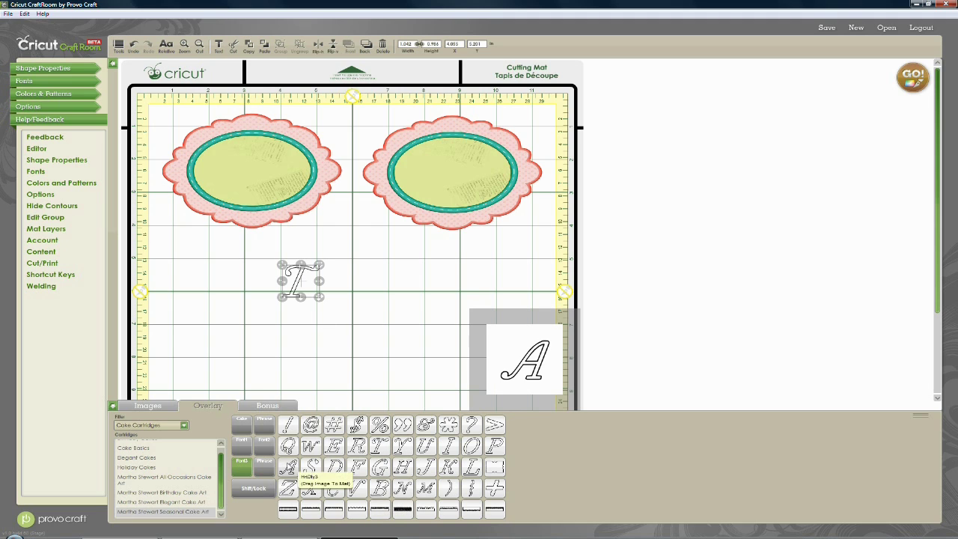
left_click_drag(311, 448, 340, 291)
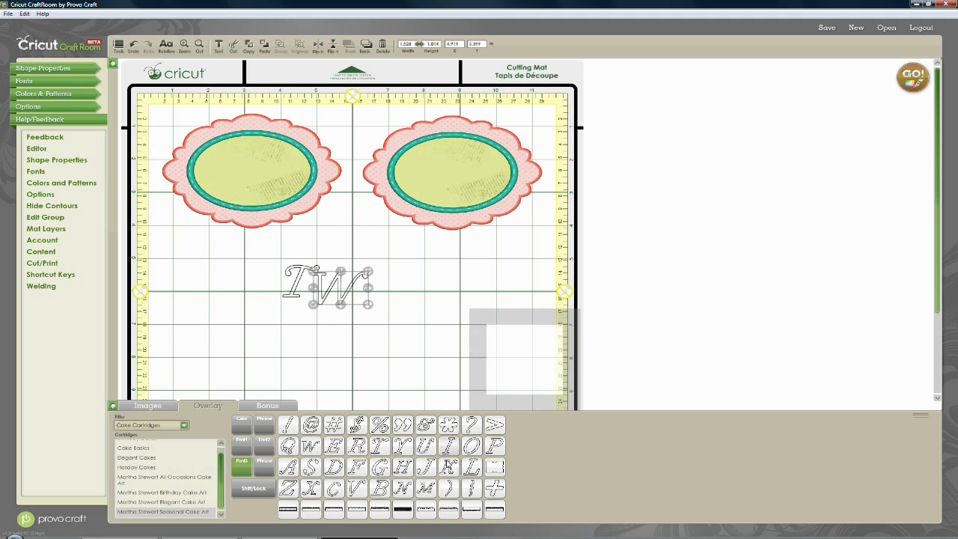
left_click_drag(447, 445, 386, 291)
left_click_drag(403, 488, 419, 292)
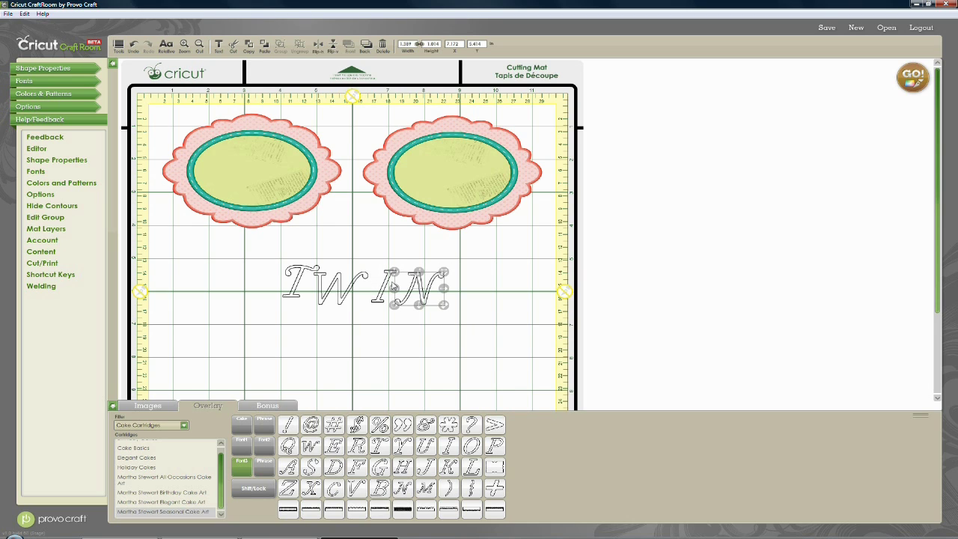
- Line up the T, W, I and N close together in one row between the 5 and 6 inch grid lines
left_click(114, 407)
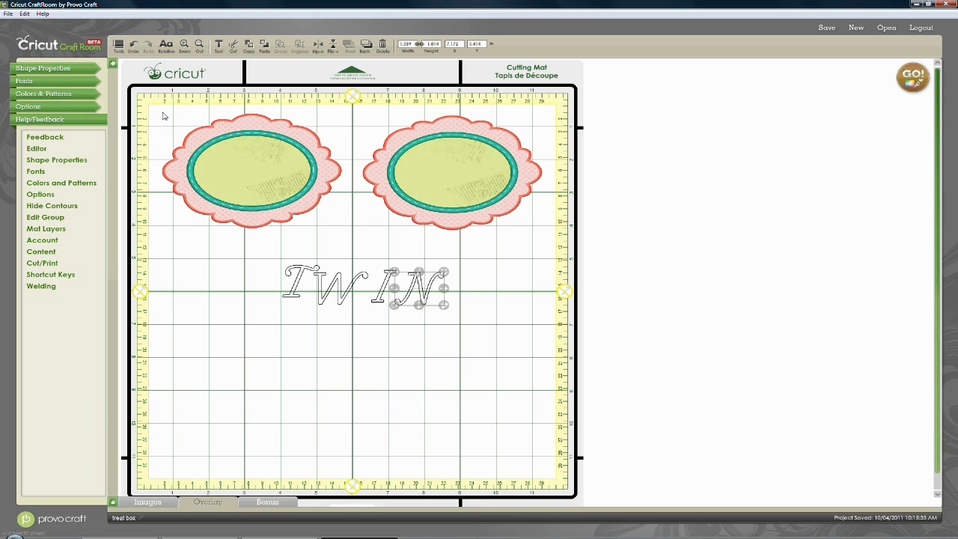
left_click(184, 45)
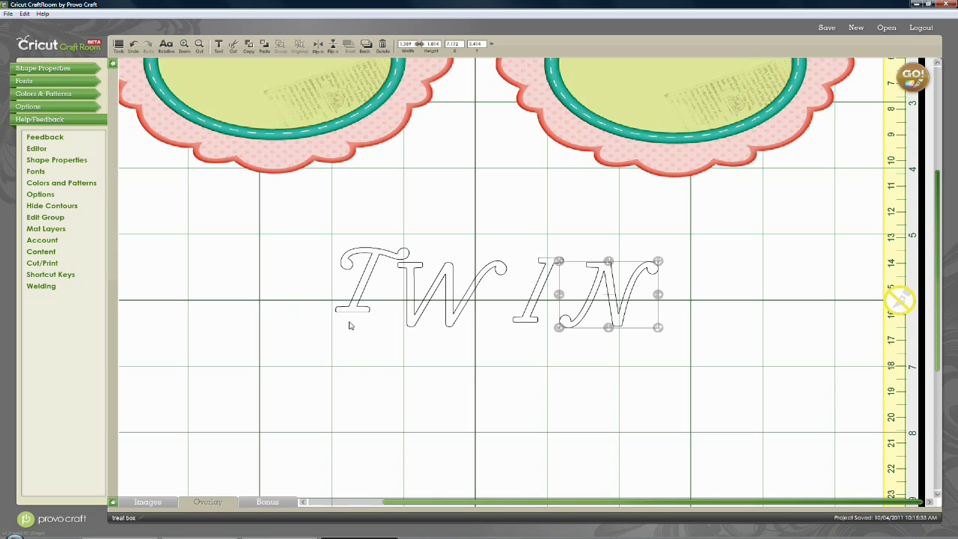
left_click_drag(361, 292, 345, 277)
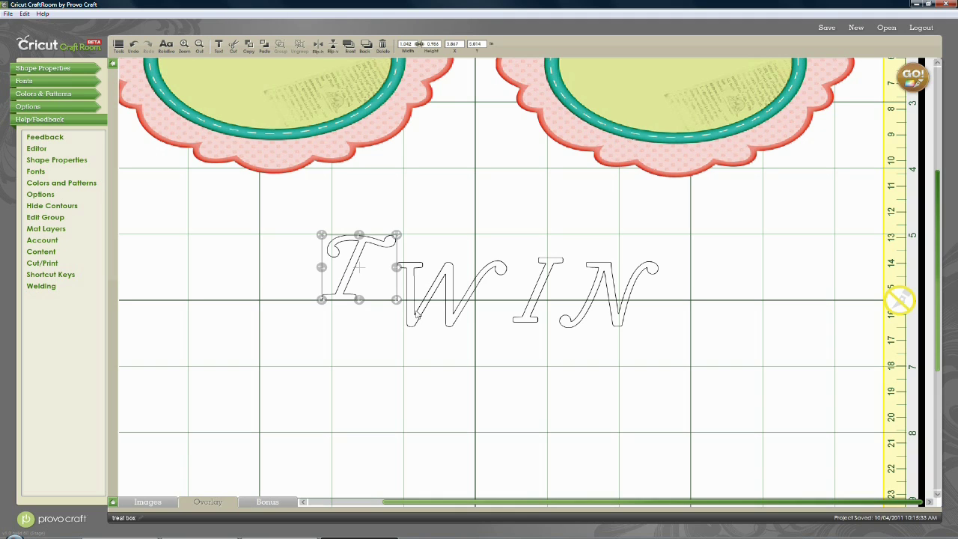
left_click_drag(412, 292, 409, 285)
key("Up")
key("Up")
key("Up")
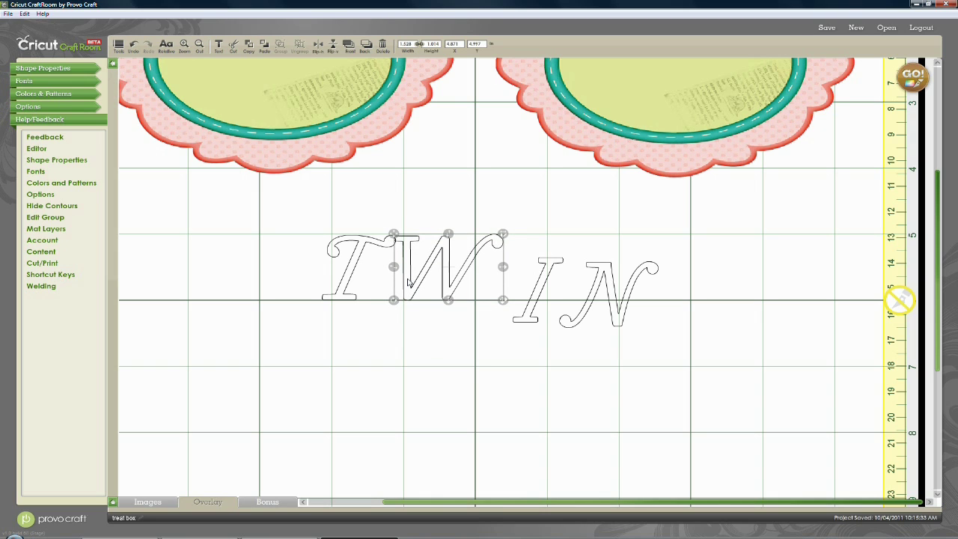
left_click(410, 283)
left_click_drag(533, 323, 514, 299)
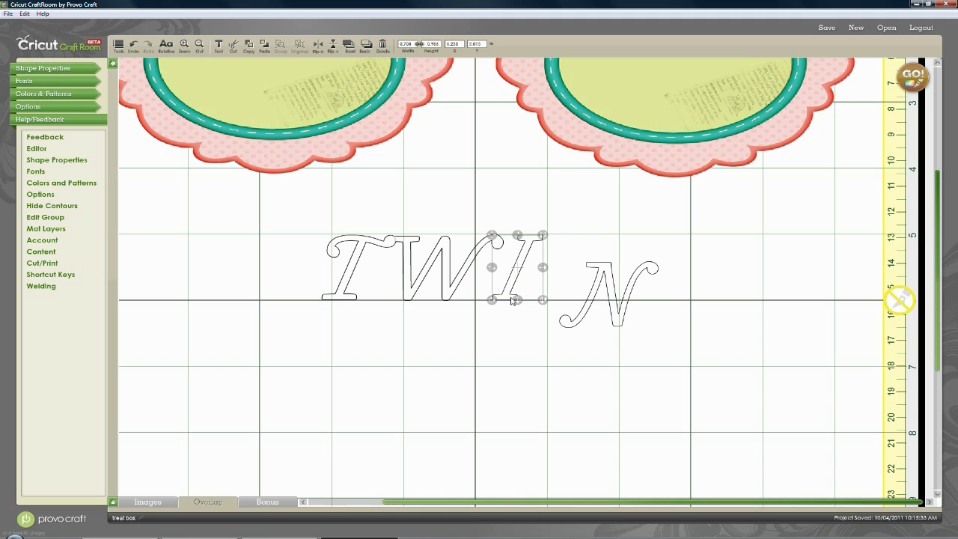
left_click_drag(569, 322, 545, 296)
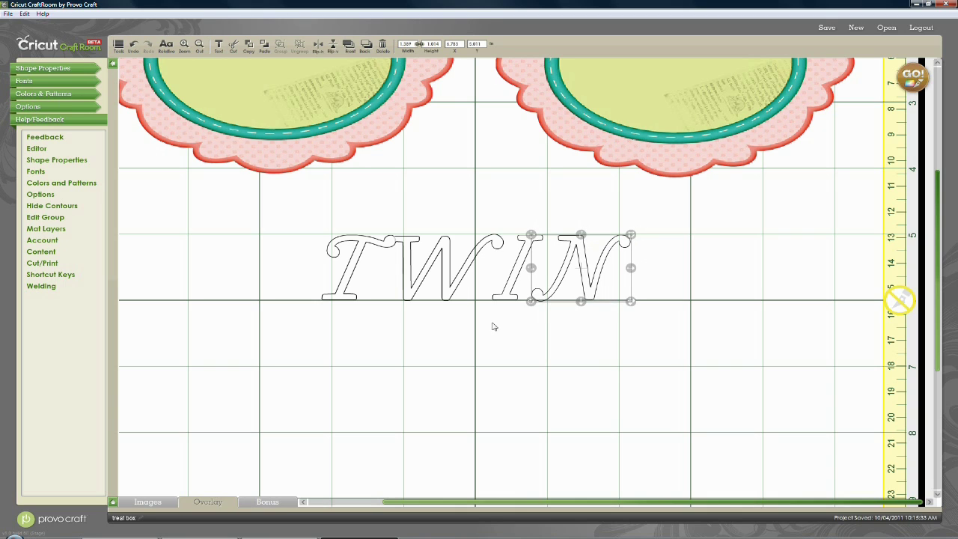
- Nudge the W right to about X 4.913 and up to about Y 4.99 so it only slightly overlaps the T
left_click(448, 281)
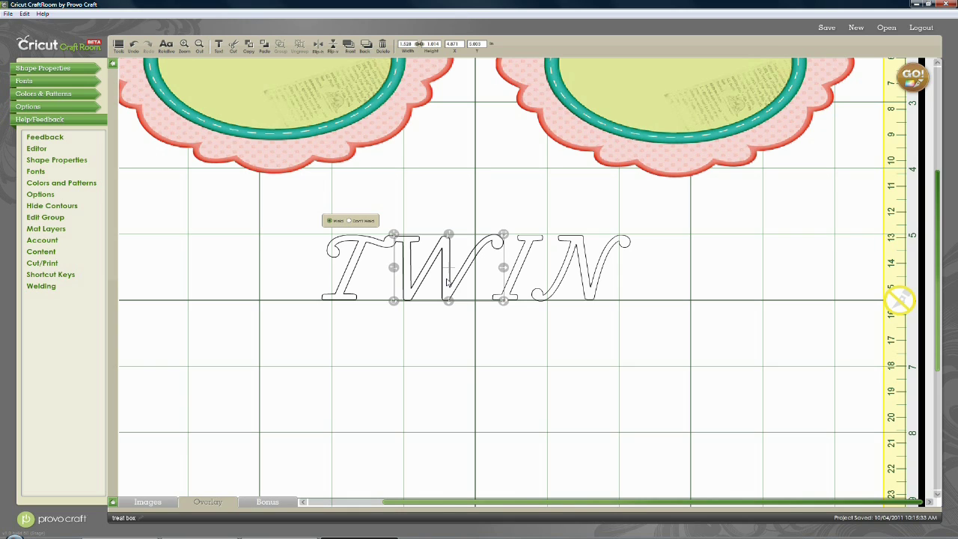
key("Right")
key("Right")
key("Right")
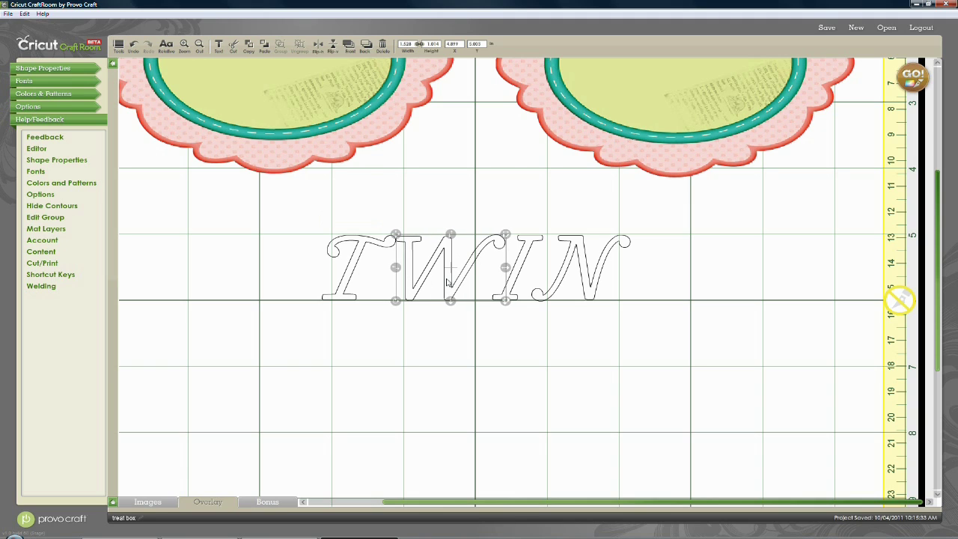
key("Right")
key("Right")
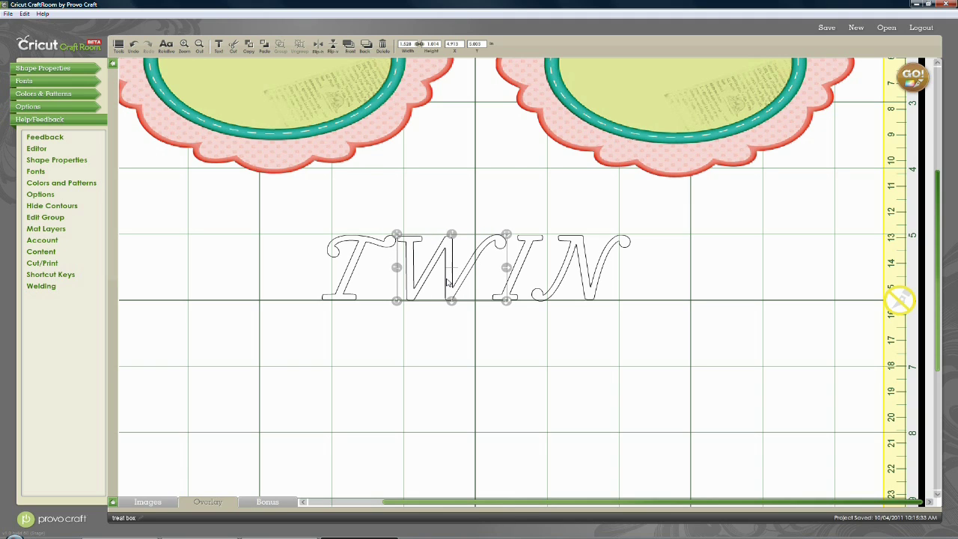
key("Up")
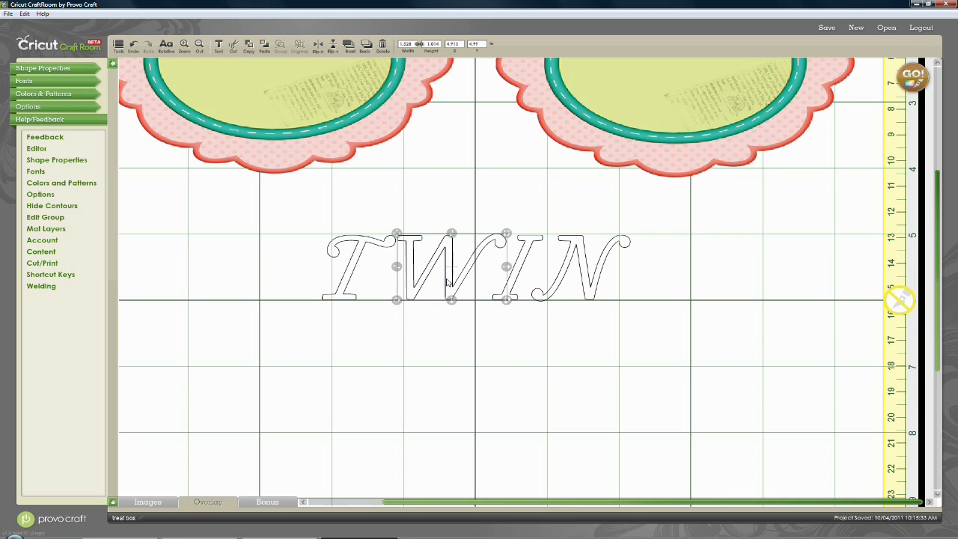
- Nudge the I left to about X 6.127 so it overlaps the end of the W
left_click(517, 275)
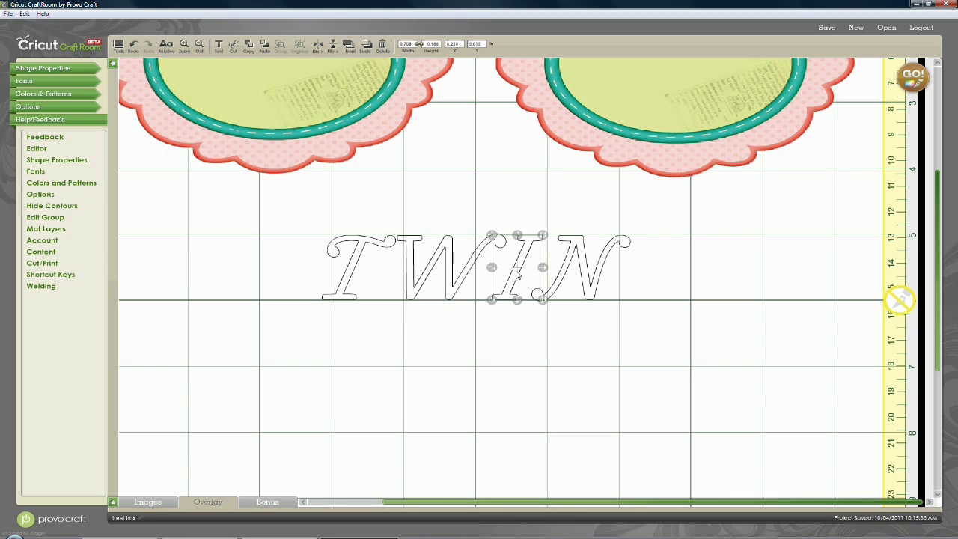
key("Left")
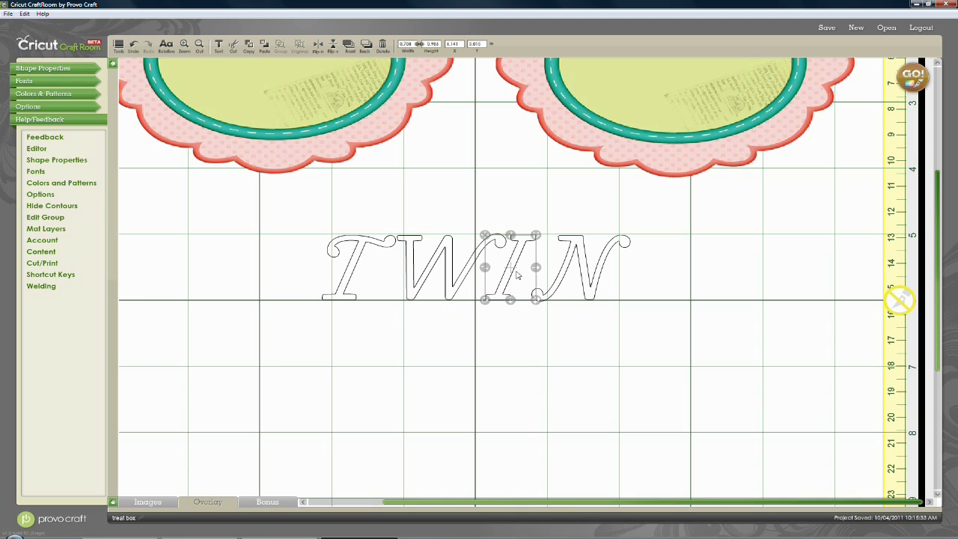
key("Left")
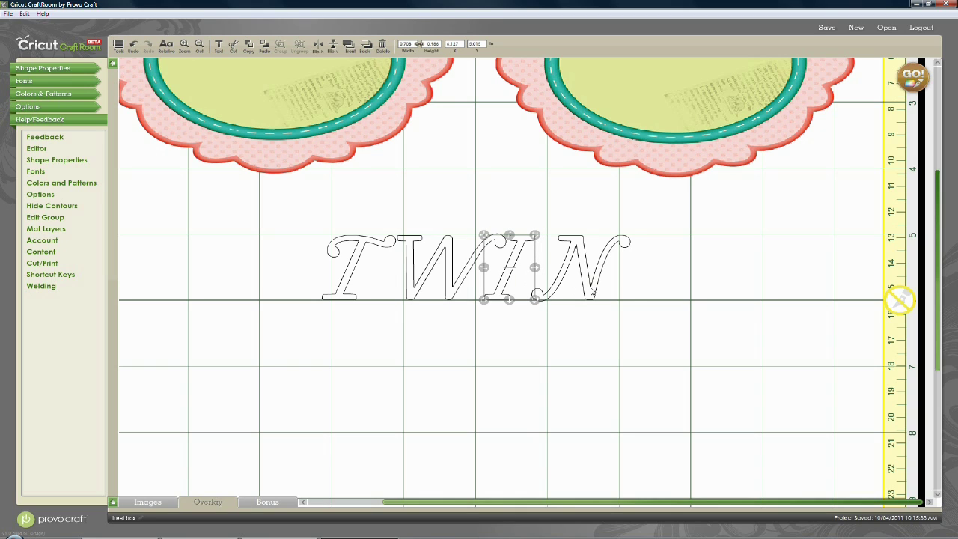
- Nudge the N left to about X 6.589 so it overlaps the I, keeping it level with the other letters
left_click(591, 295)
key("Left")
key("Left")
key("Left")
key("Left")
key("Left")
key("Left")
key("Left")
key("Left")
key("Left")
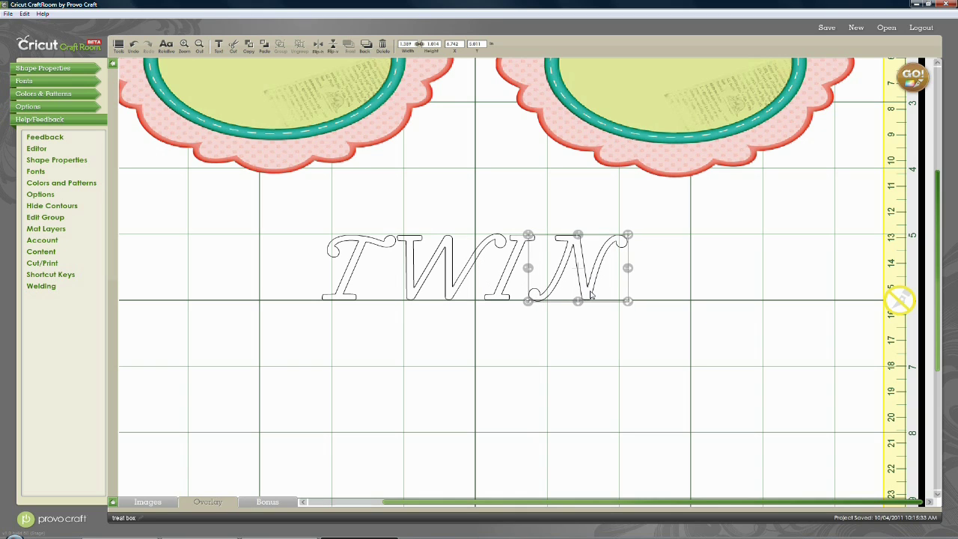
key("Left")
key("Left")
key("Left")
key("Left")
key("Left")
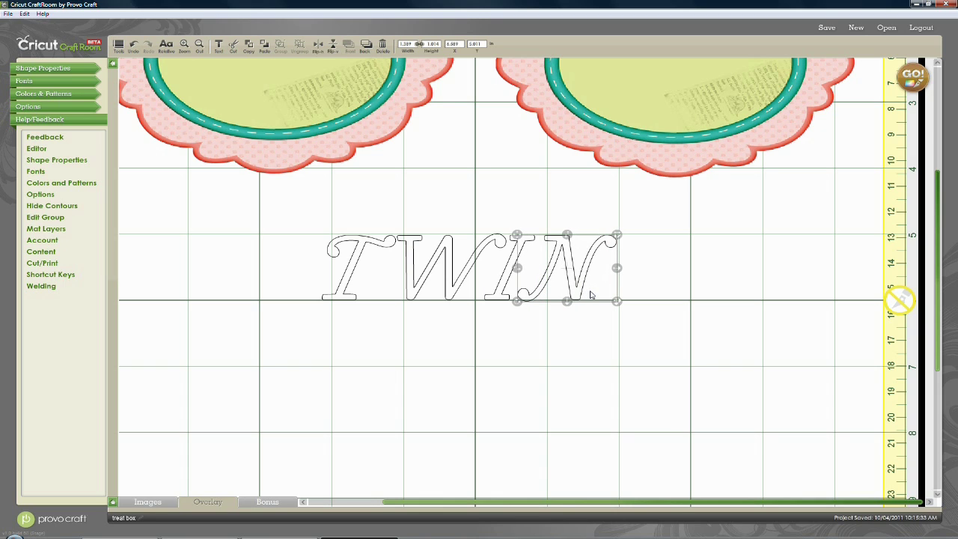
key("Down")
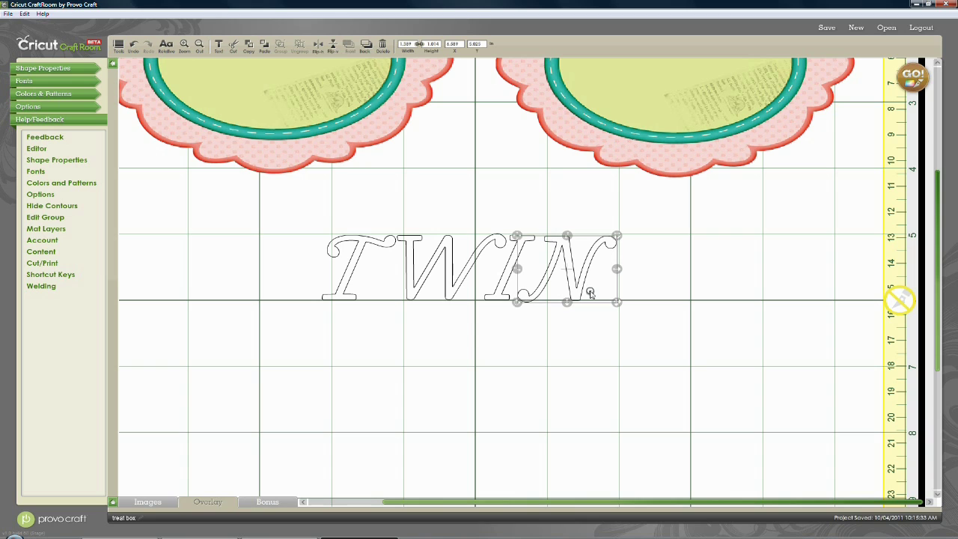
key("Up")
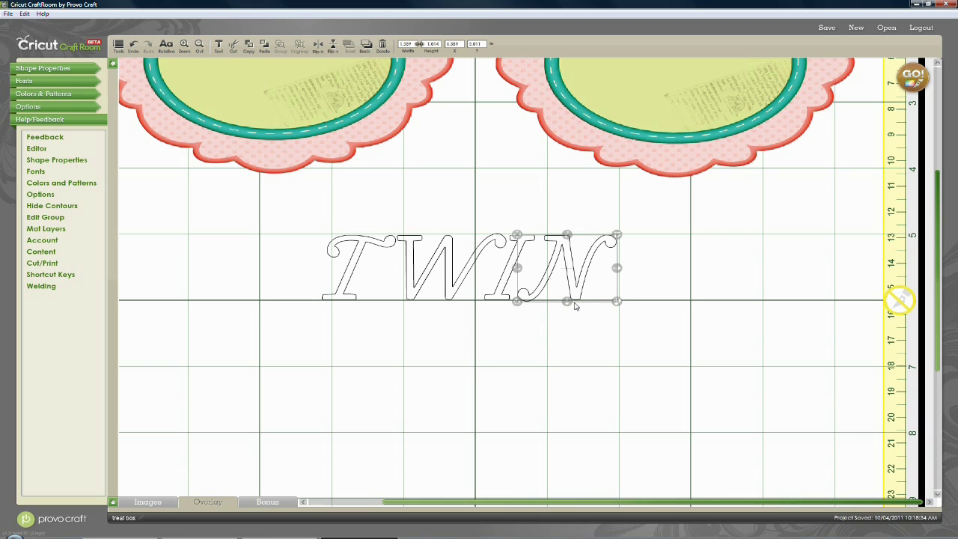
left_click(656, 327)
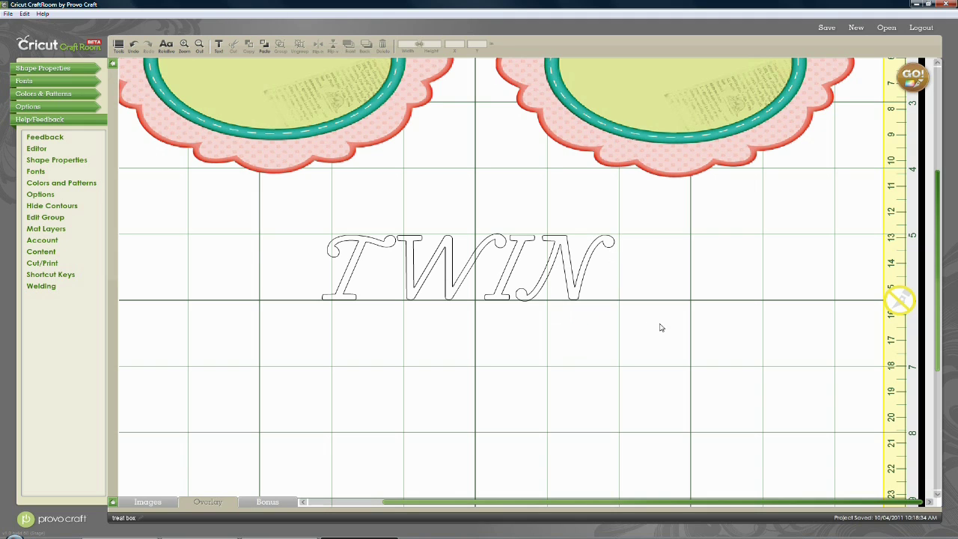
- Group the four TWIN letters and scale the group down to about 3.208 in wide
left_click_drag(296, 215, 616, 311)
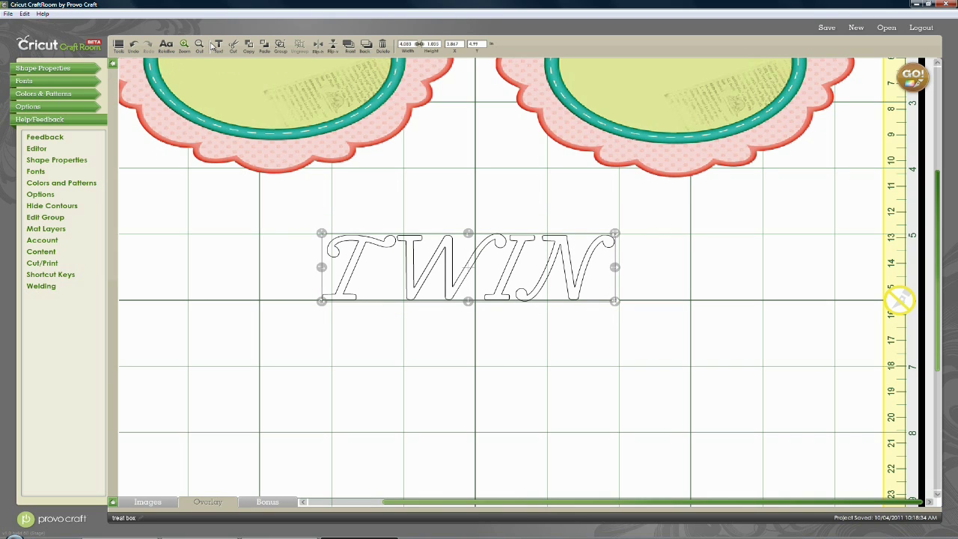
left_click(280, 46)
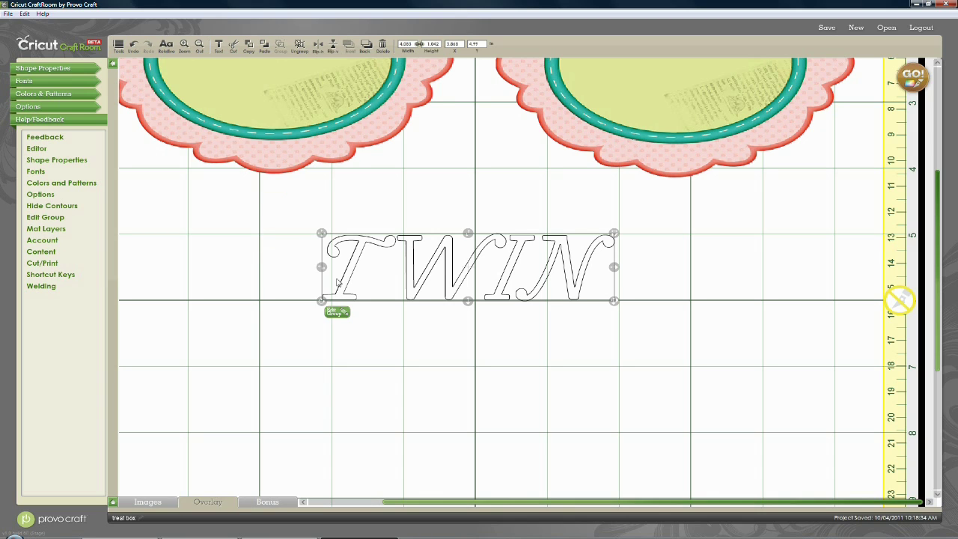
left_click_drag(614, 302, 588, 294)
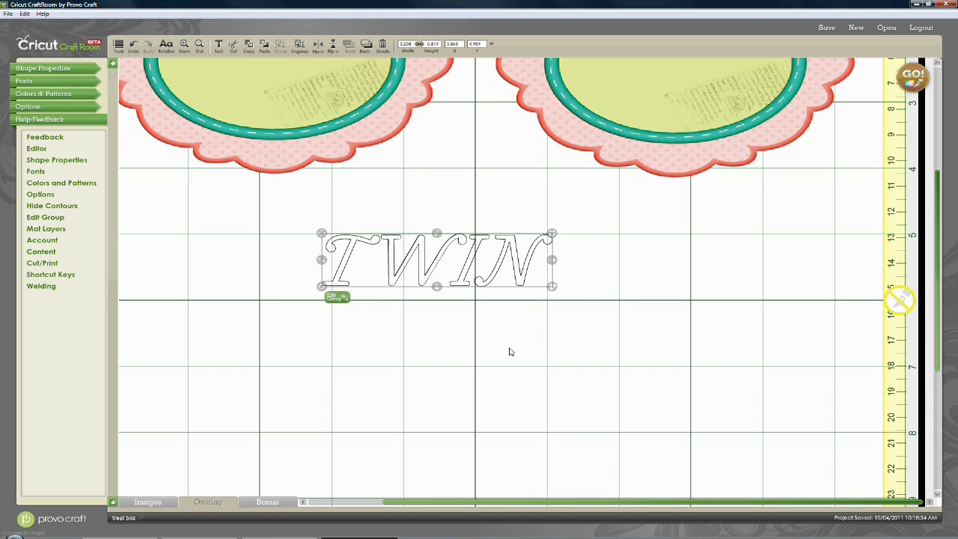
- Copy the TWIN group and paste a duplicate directly below it on the mat
right_click(405, 265)
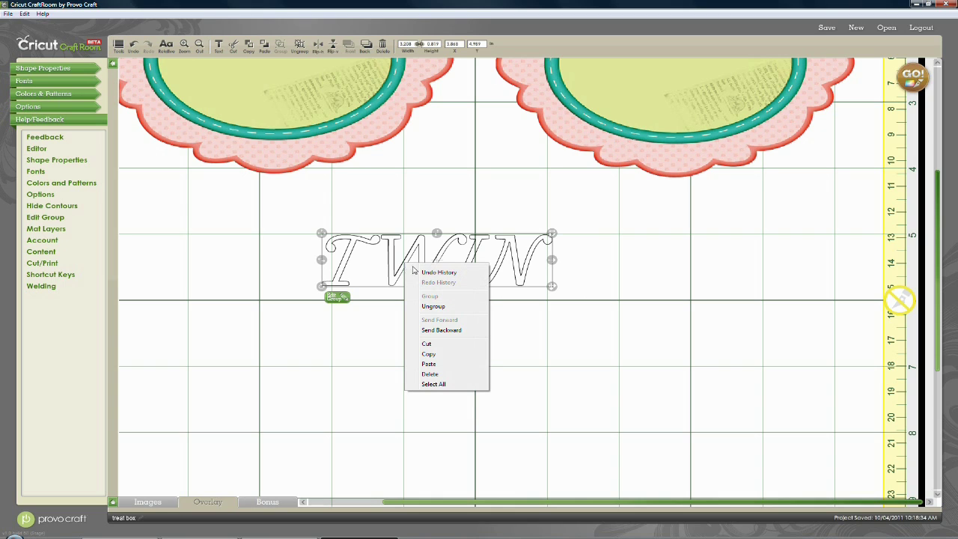
left_click(427, 354)
left_click(418, 355)
right_click(418, 356)
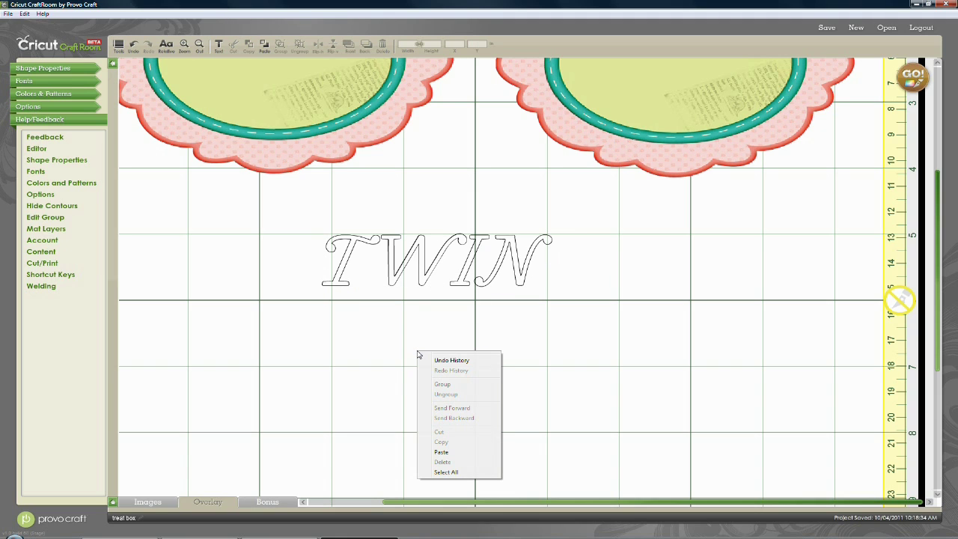
left_click(434, 454)
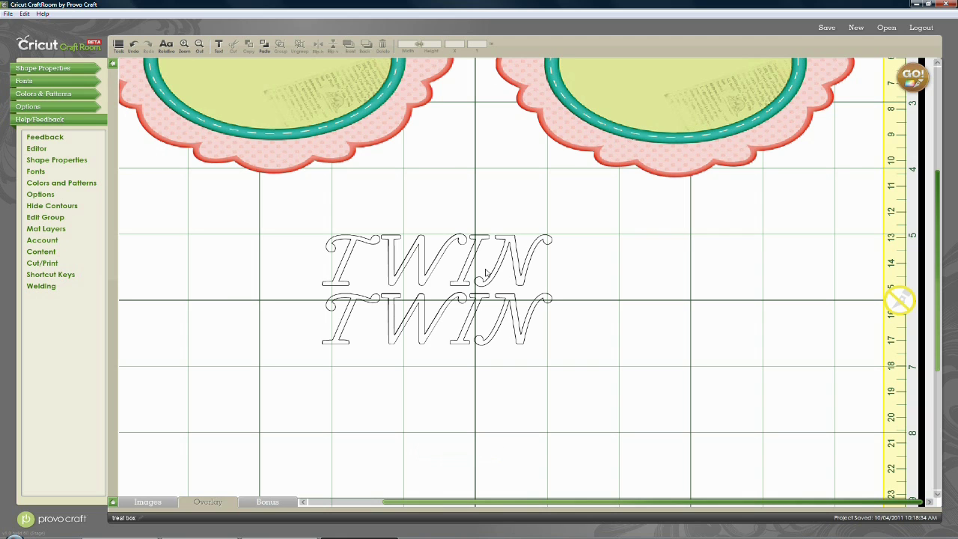
left_click(200, 47)
left_click(199, 46)
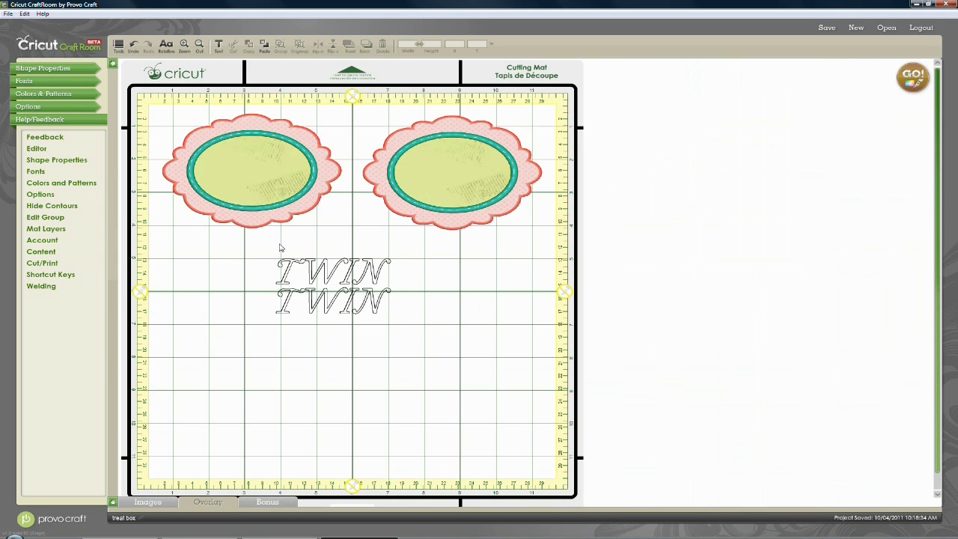
- Place one TWIN group across the oval centre of each scalloped label, the upper copy on the left label
left_click(292, 268)
left_click_drag(294, 266, 212, 168)
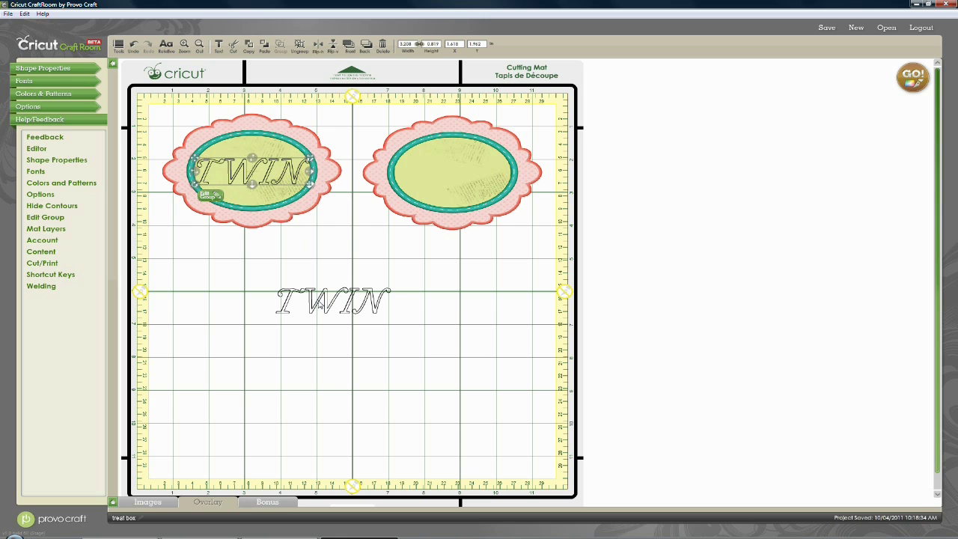
left_click_drag(319, 303, 440, 175)
left_click(369, 277)
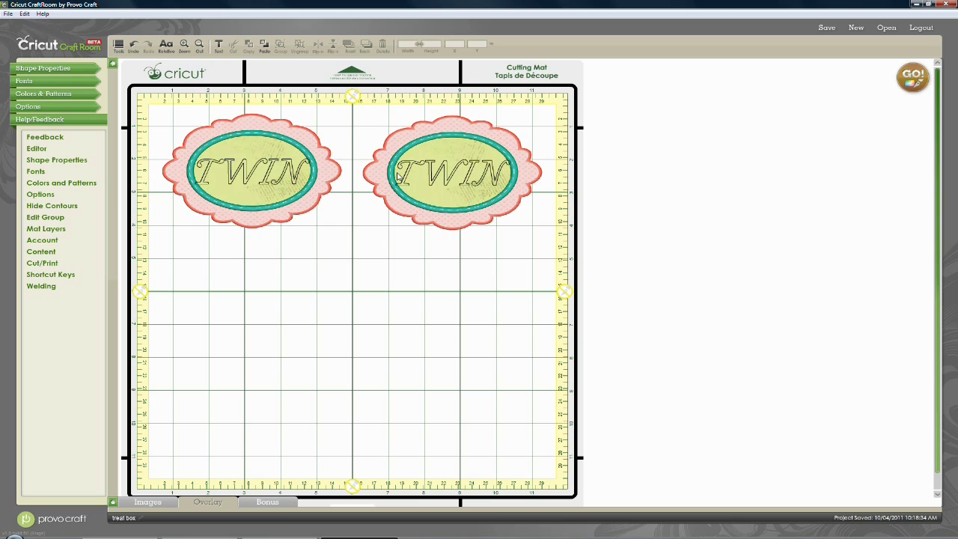
- Set the left scalloped label to Weld and check the weld setting of the right label
left_click(279, 127)
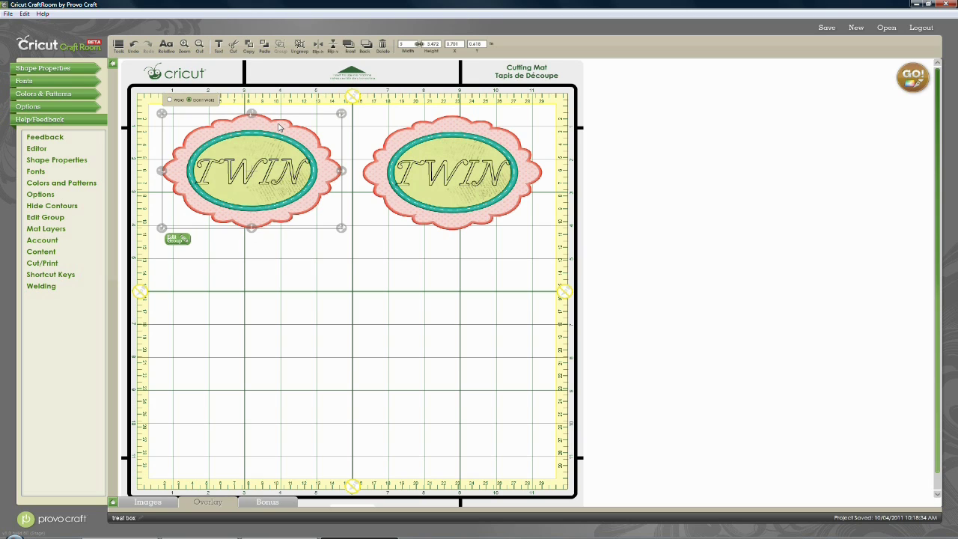
left_click(170, 100)
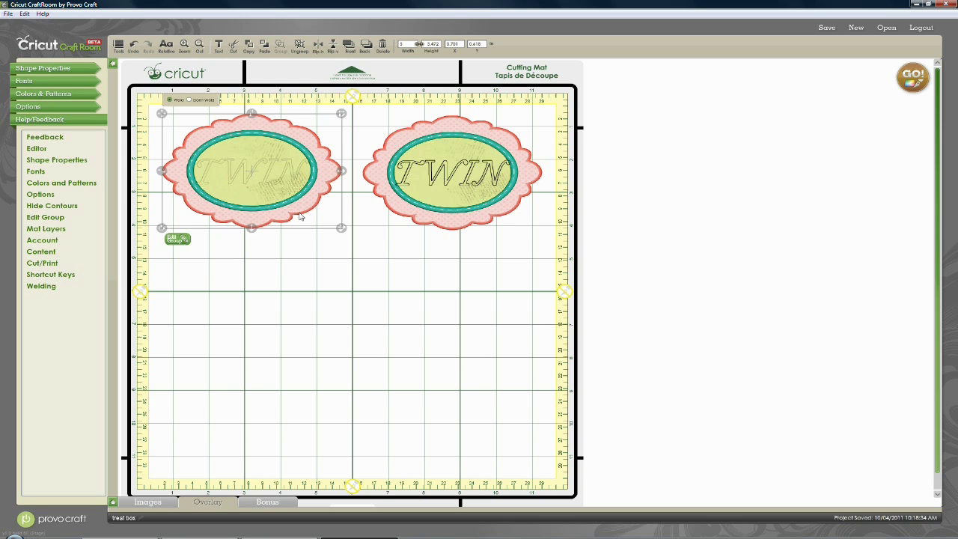
left_click(313, 286)
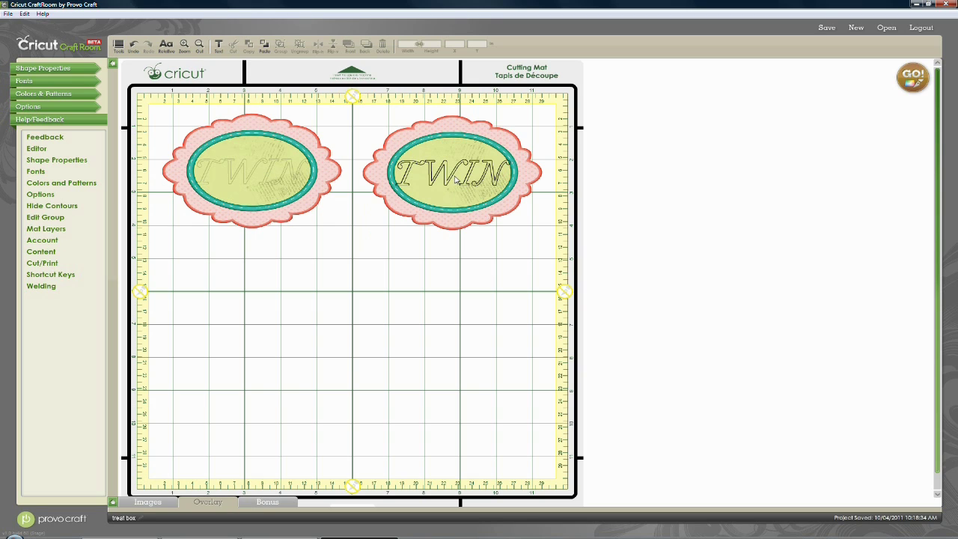
left_click(472, 133)
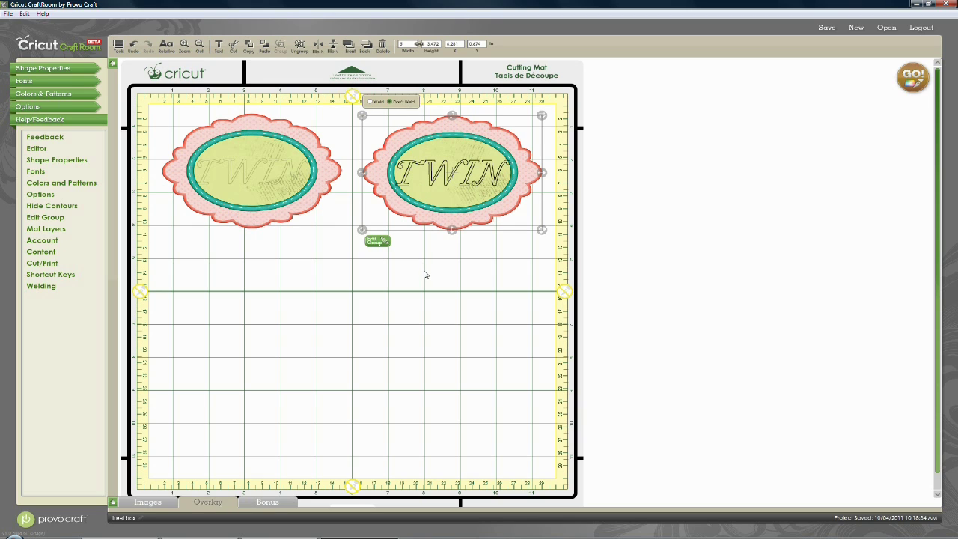
left_click(442, 198)
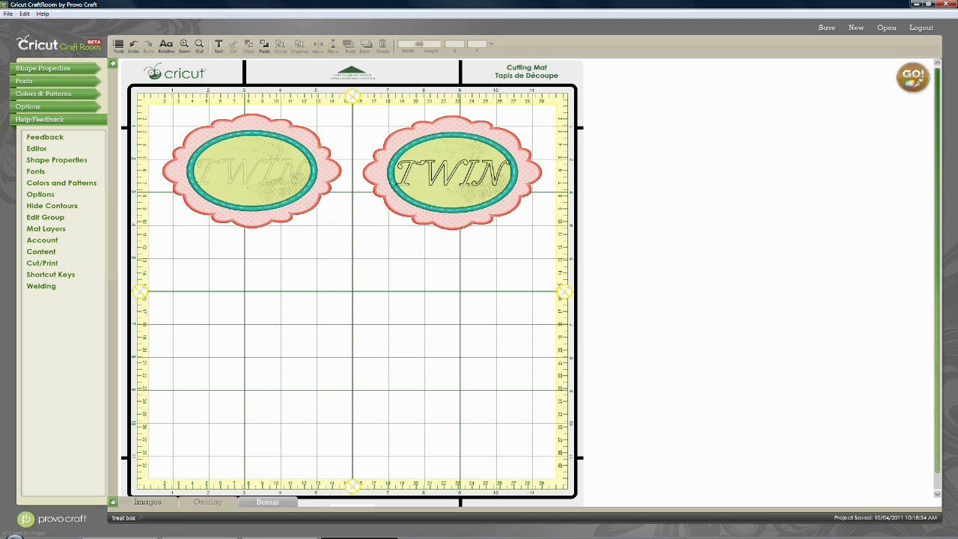
- Add the scalloped heart, flower and pumpkin shapes from the Martha Stewart Seasonal Cake Art cartridge to the mat below the labels
left_click(148, 501)
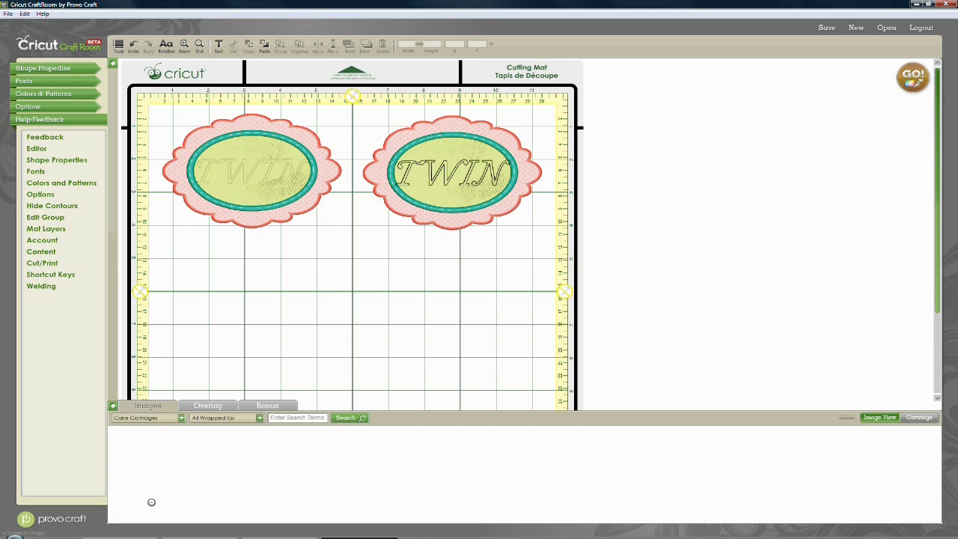
left_click(193, 406)
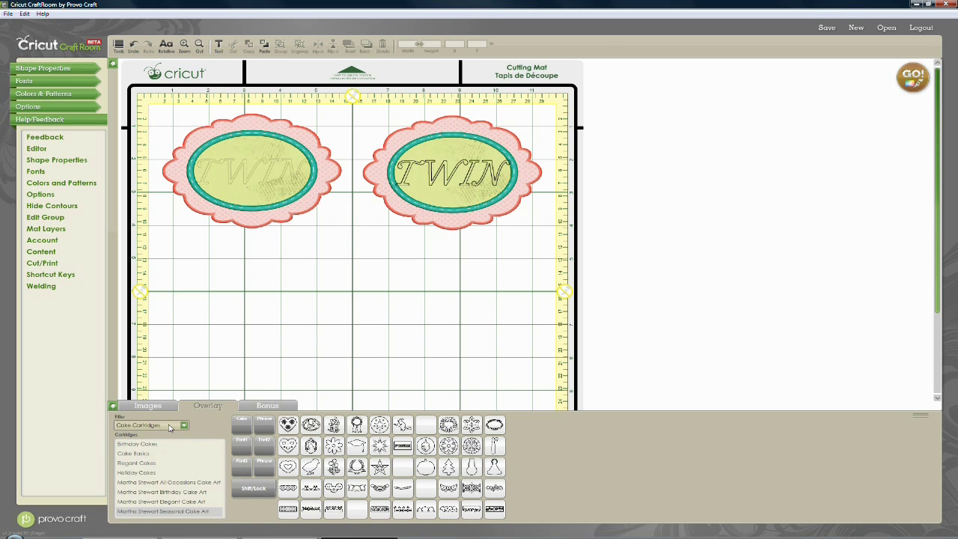
mouse_move(289, 466)
left_click_drag(288, 466, 263, 280)
left_click_drag(335, 447, 323, 287)
left_click_drag(424, 468, 385, 277)
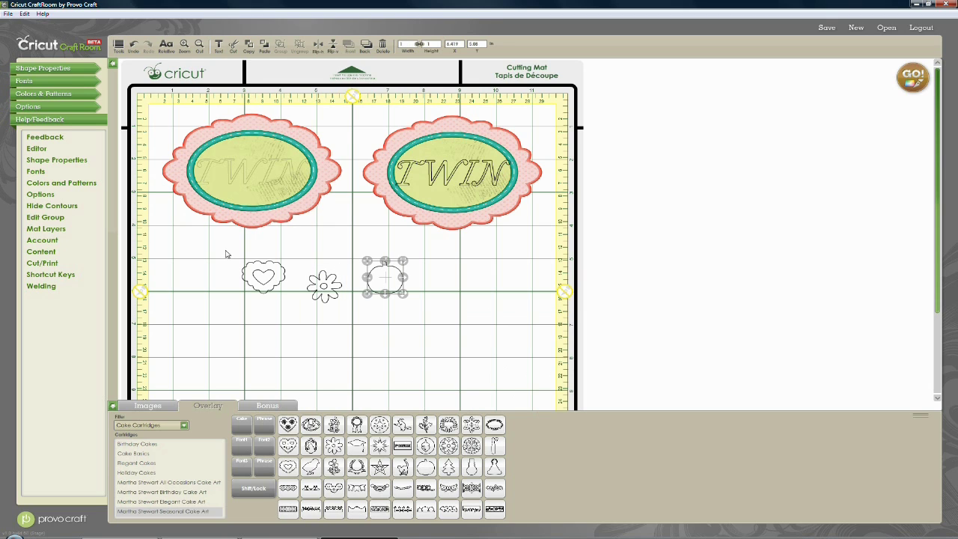
- Move the flower and pumpkin left so they line up in a close row beside the scalloped heart
left_click(300, 306)
left_click(313, 290)
left_click_drag(310, 290, 307, 287)
left_click_drag(380, 292, 342, 292)
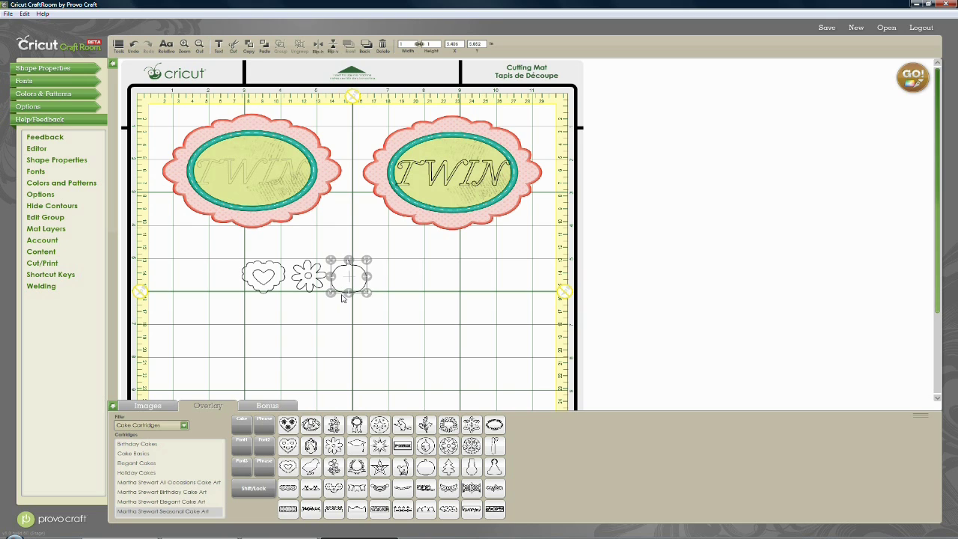
- Scale the heart, flower and pumpkin together to a height of 2 in
left_click(342, 304)
left_click_drag(185, 246, 389, 306)
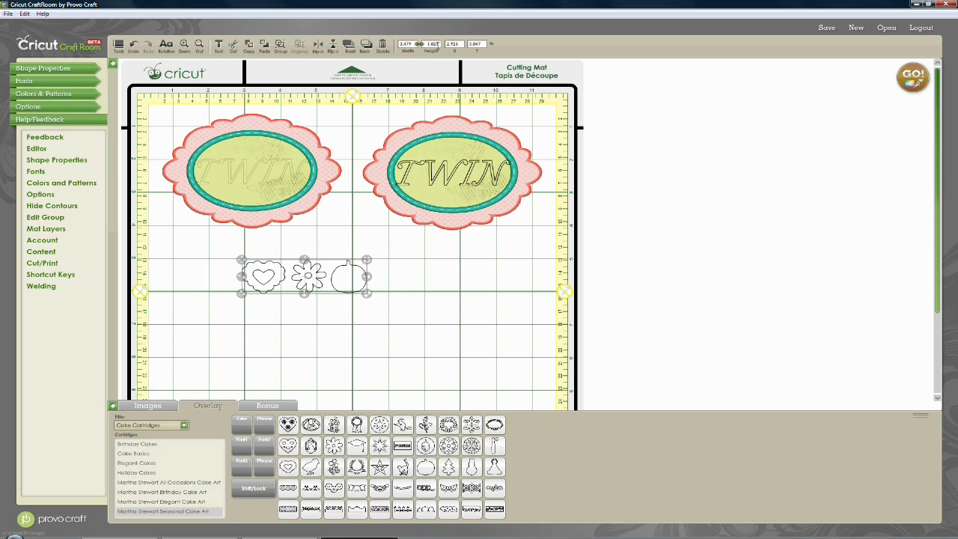
double_click(433, 44)
type("2")
key("Return")
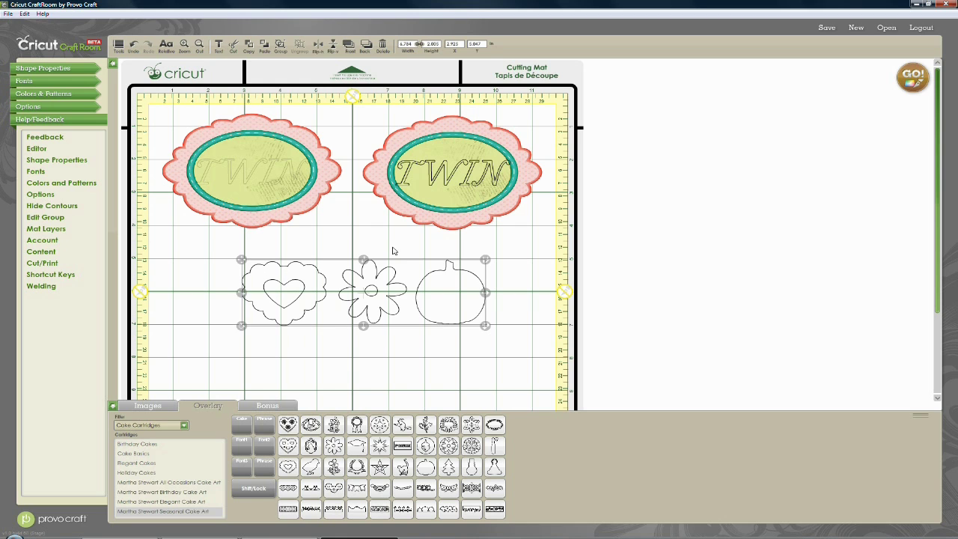
- Move the row of three shapes slightly left and up to about X 2.35, Y 4.91
left_click(184, 45)
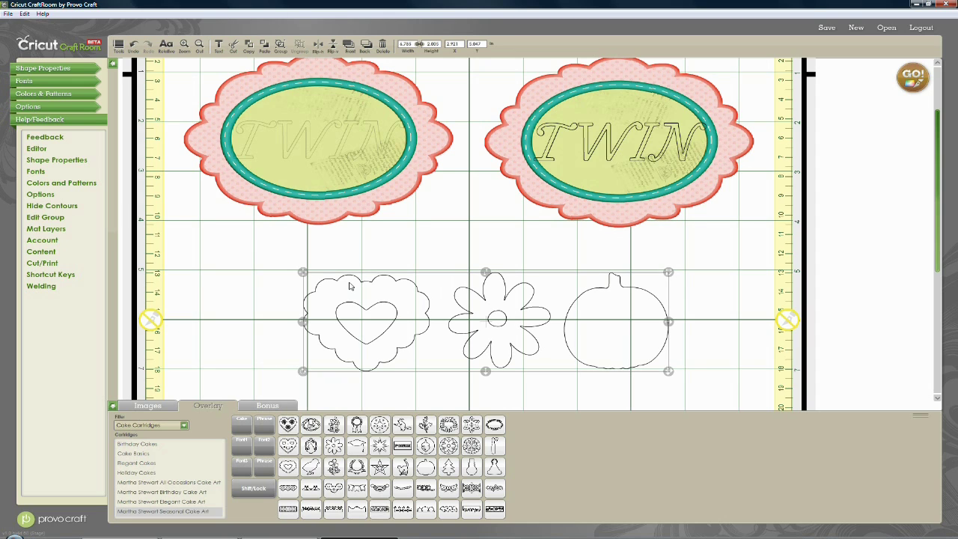
left_click_drag(343, 294, 312, 288)
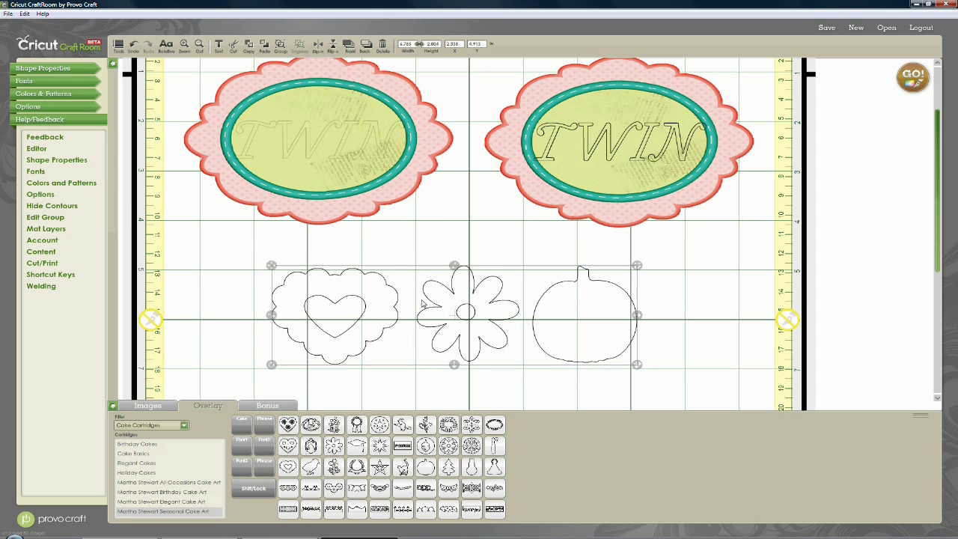
left_click(429, 224)
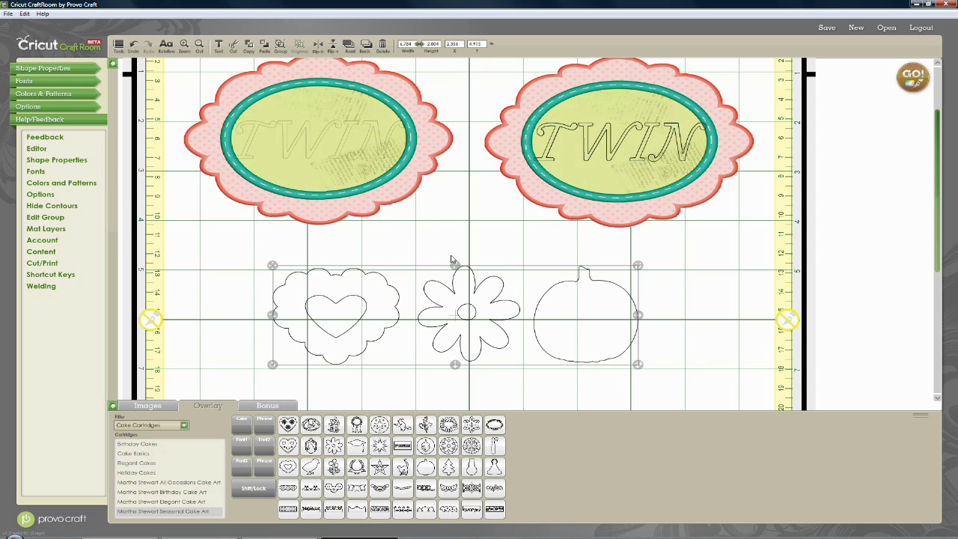
- Overlap the flower with the right edge of the scalloped heart, and the pumpkin with the flower's right petal
left_click(480, 324)
key("Left")
key("Left")
key("Left")
key("Left")
key("Left")
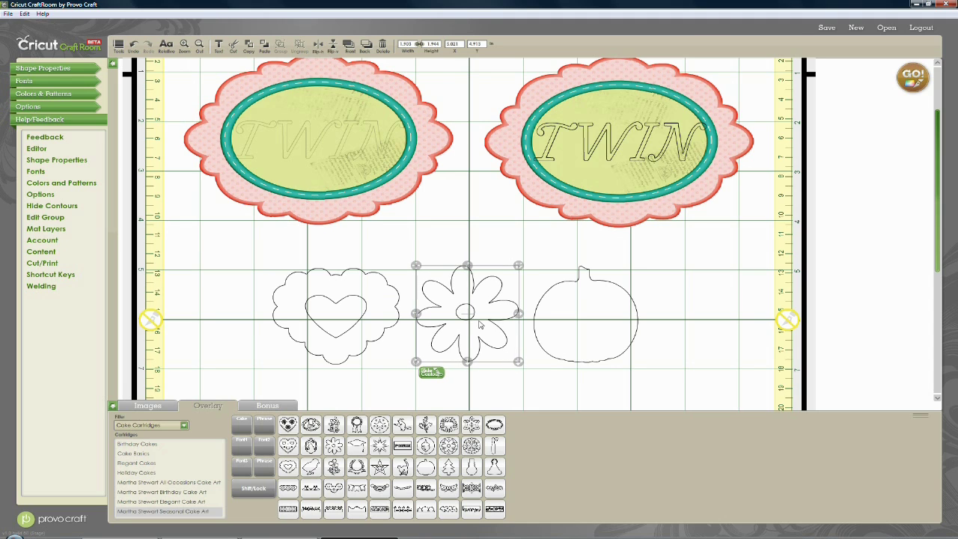
left_click_drag(480, 323, 453, 335)
left_click_drag(563, 320, 504, 313)
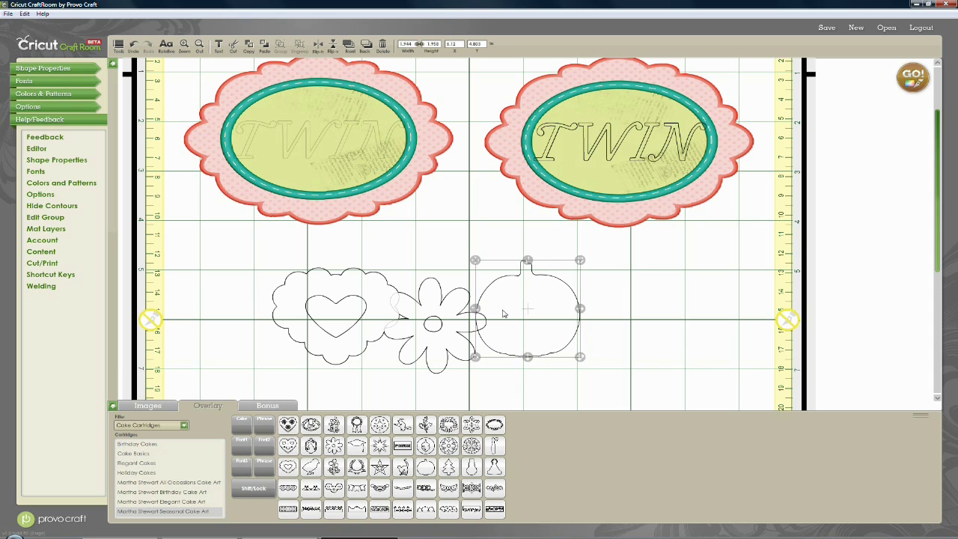
left_click(628, 323)
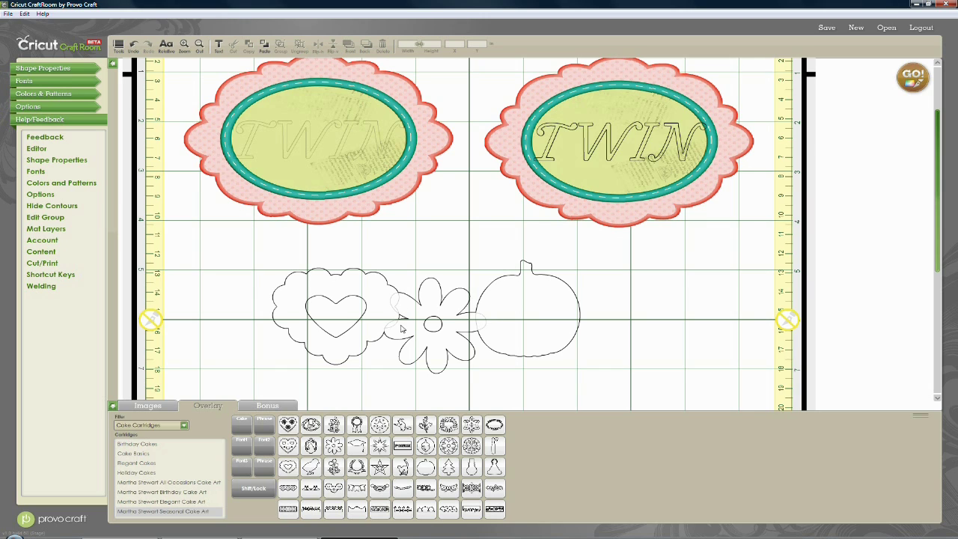
- Switch the scalloped heart to Don't Weld to compare the overlapping outlines, and set it back to Weld
left_click(370, 319)
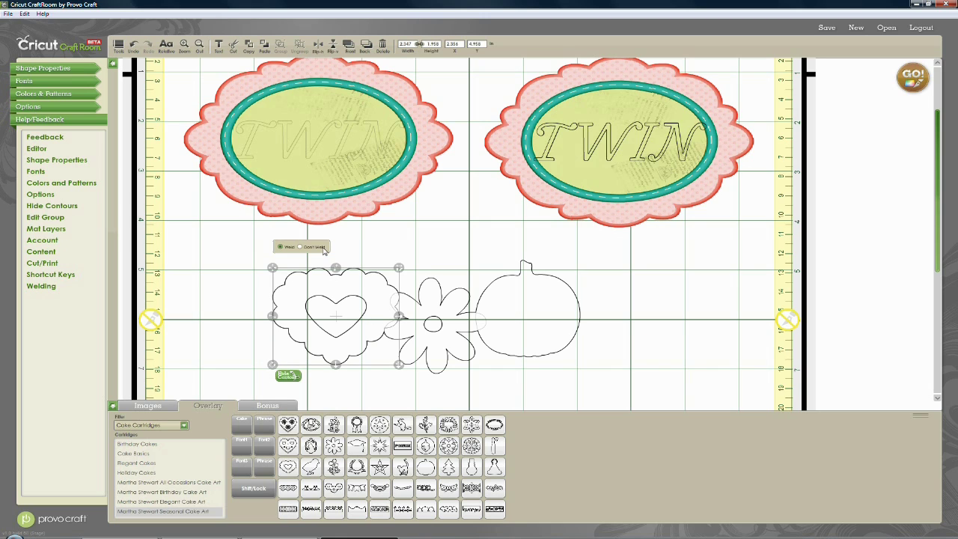
left_click(324, 248)
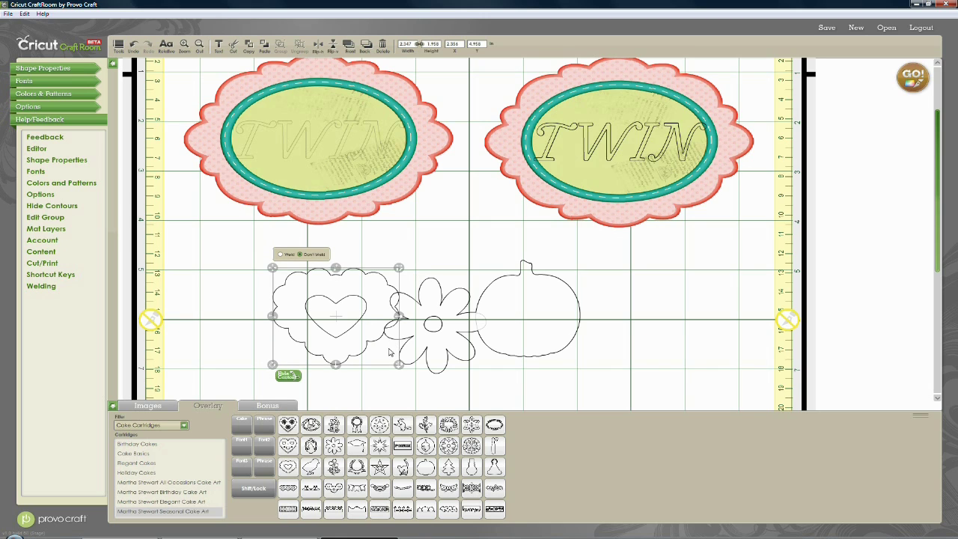
left_click(434, 382)
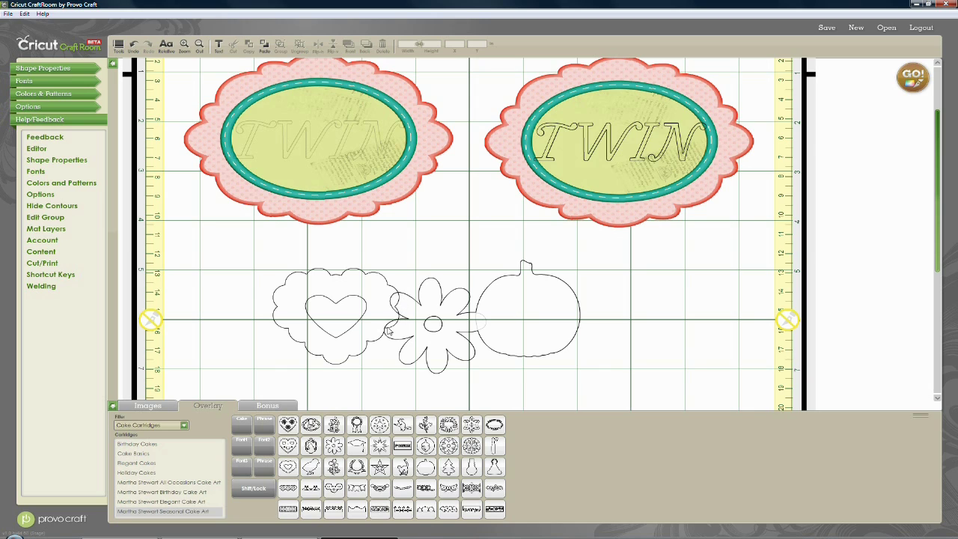
left_click(366, 293)
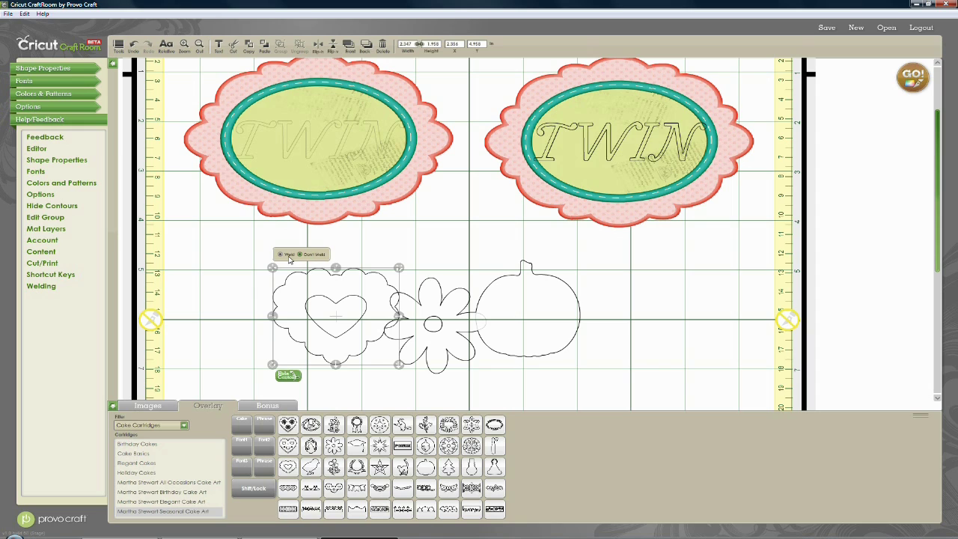
left_click(460, 372)
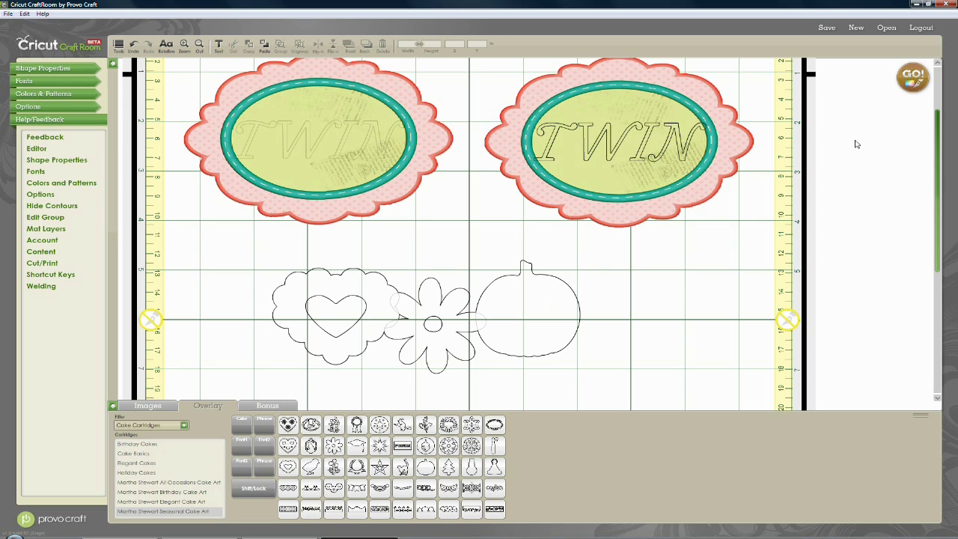
- Preview the mat's Print & Cut layout for the Cricut Imagine and cancel the cut
left_click(914, 84)
left_click(467, 266)
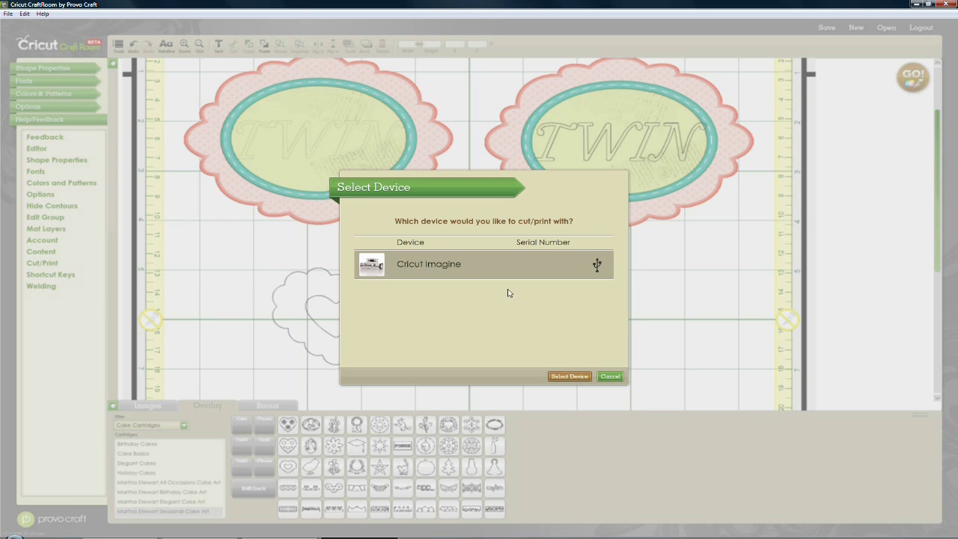
left_click(568, 377)
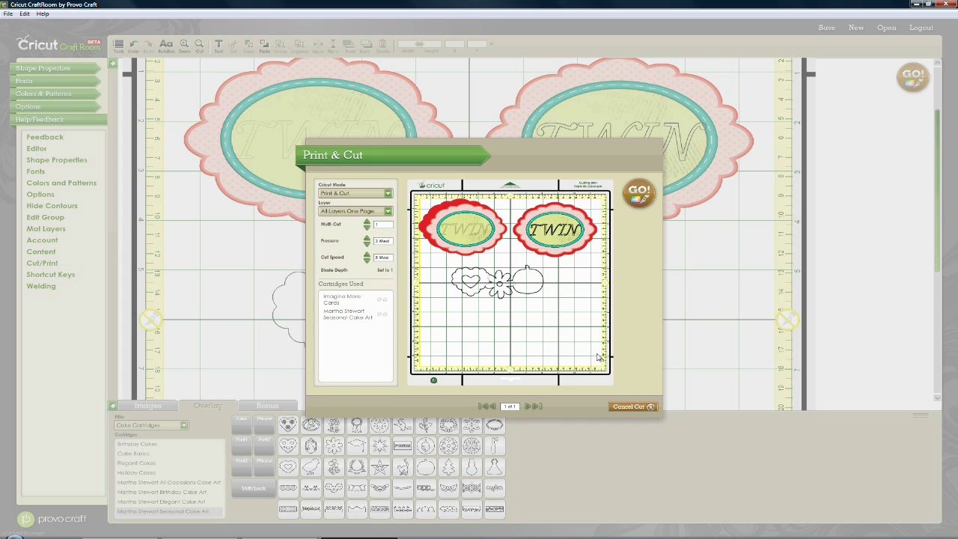
left_click(631, 407)
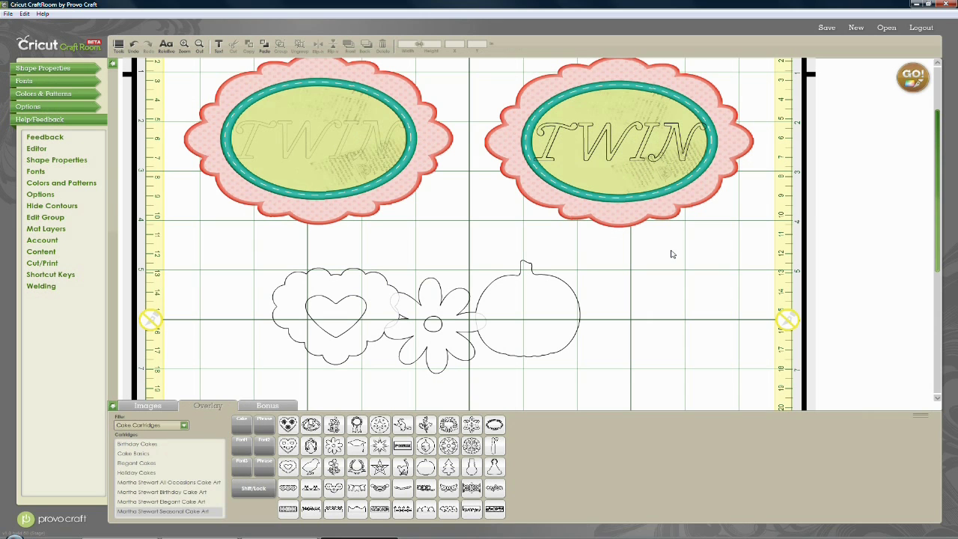